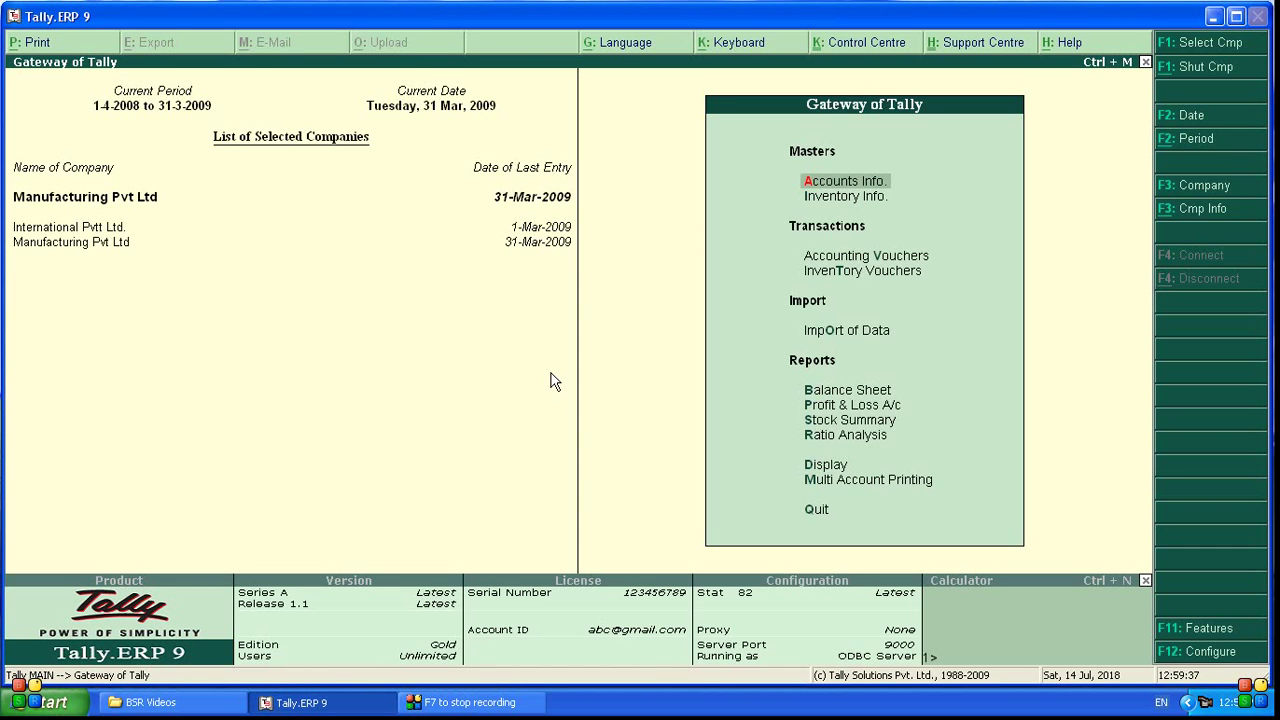
Go to Display > Inventory Books > Stock Item and choose Computer Athlon.
key(Down)
key(Down)
key(Down)
key(Down)
key(Down)
key(Down)
key(Down)
key(Down)
key(Down)
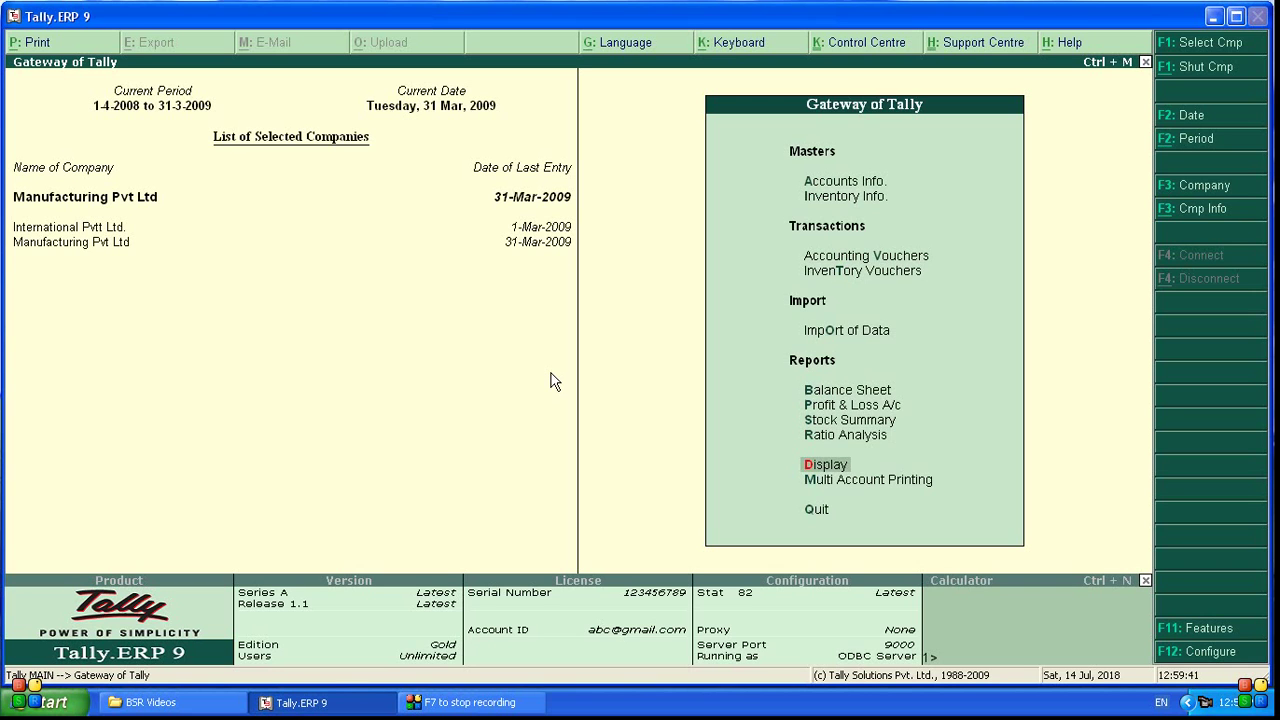
key(Return)
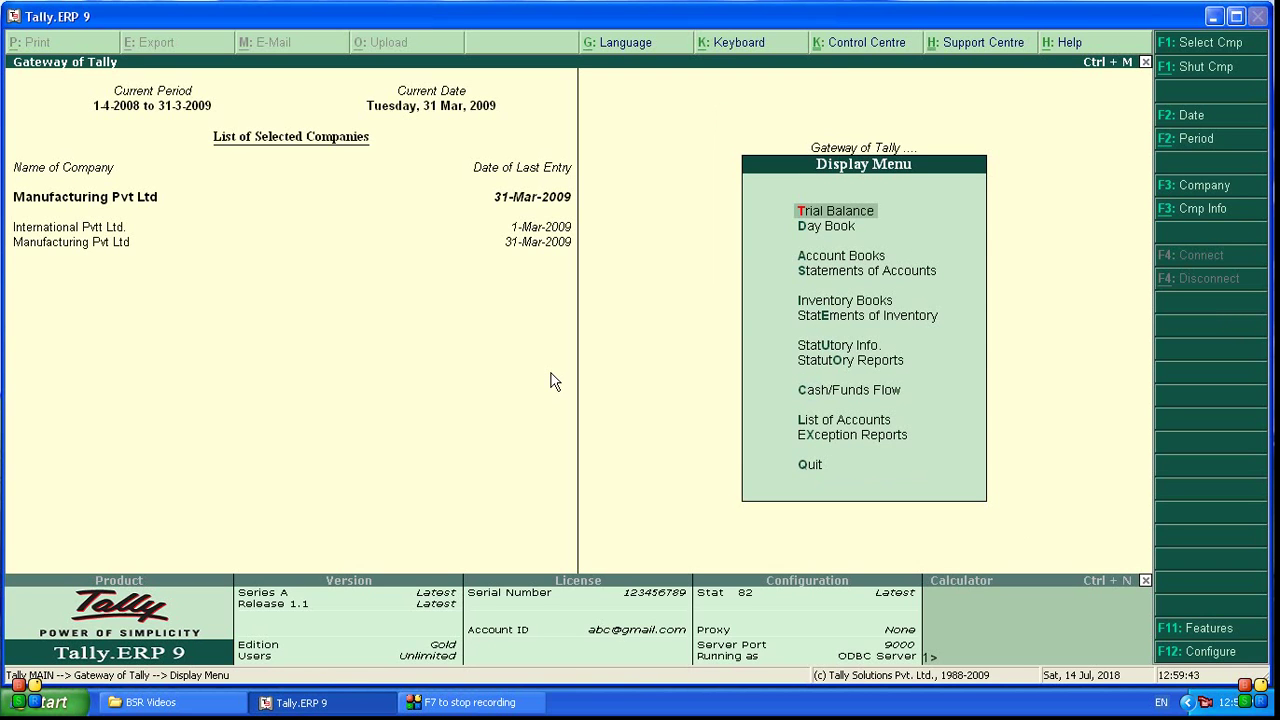
key(Down)
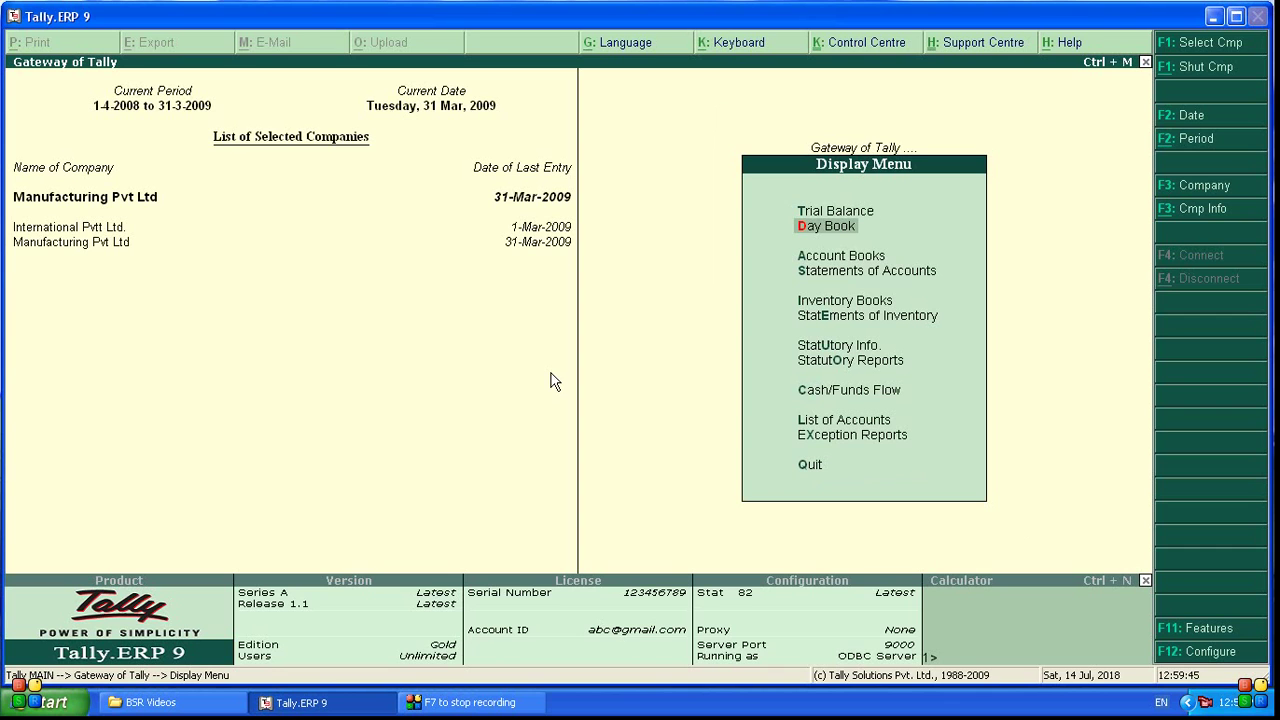
key(Down)
key(Down)
key(Down)
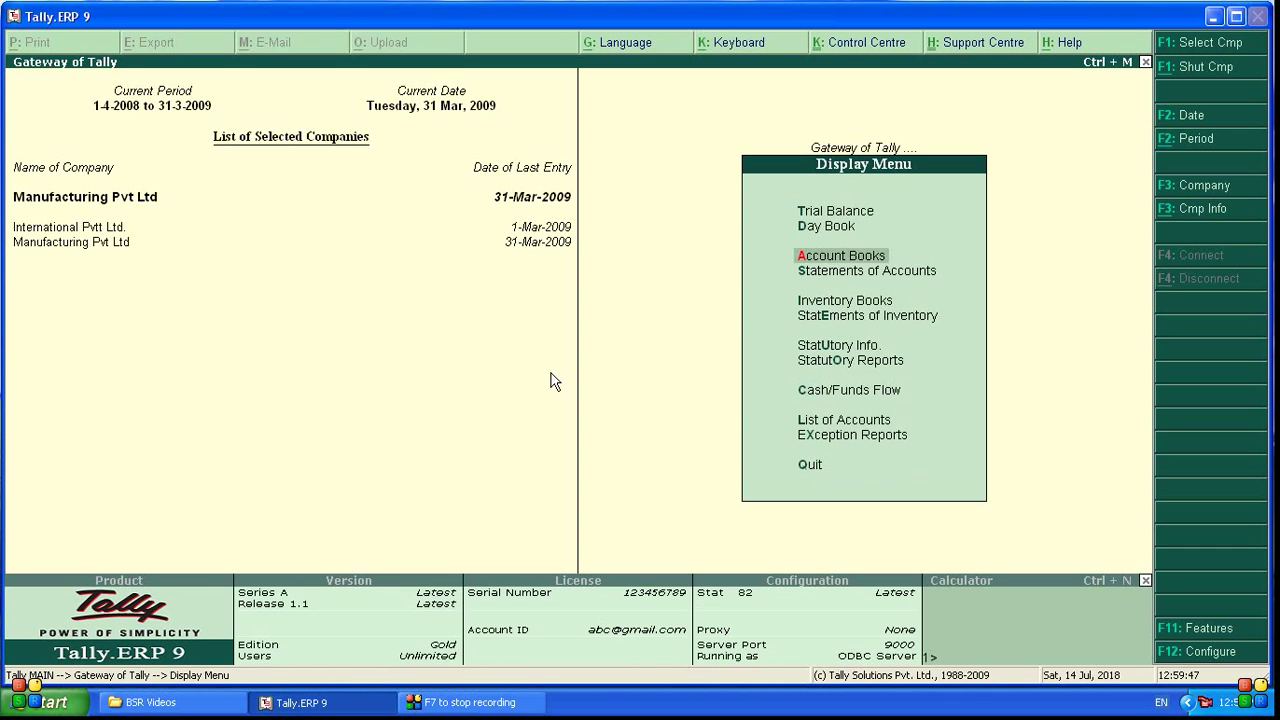
key(Return)
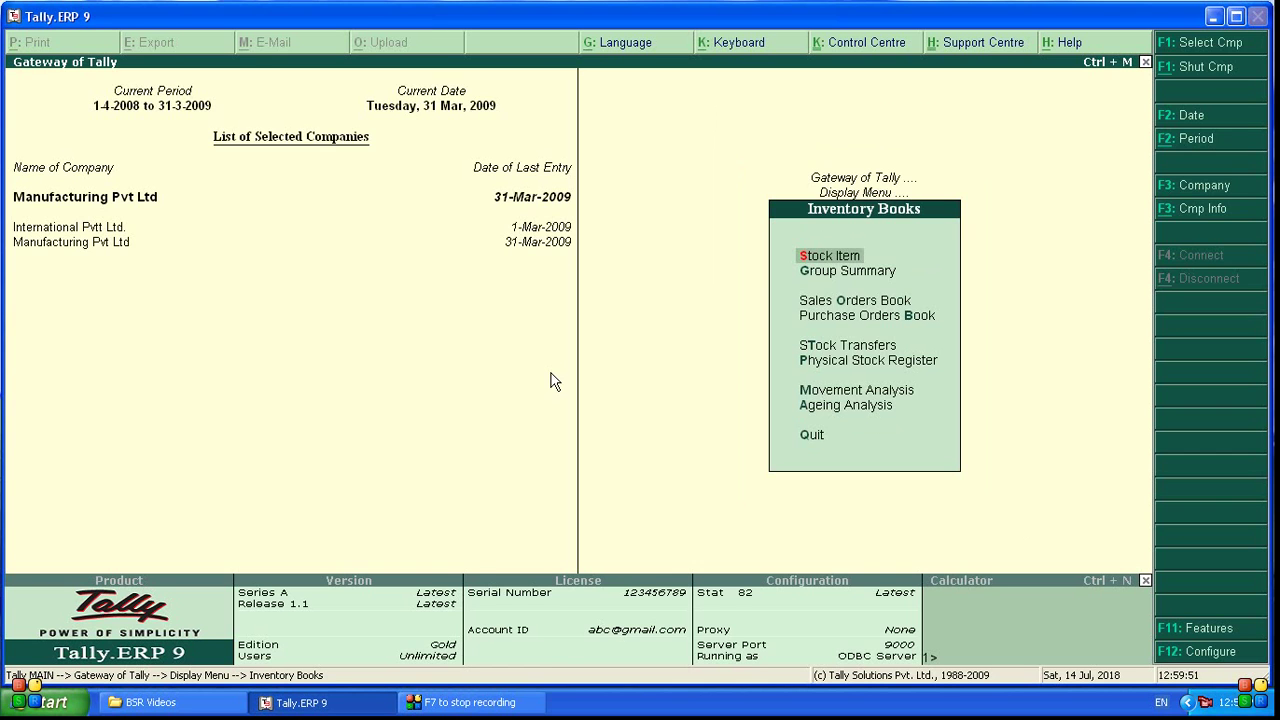
key(Return)
key(Down)
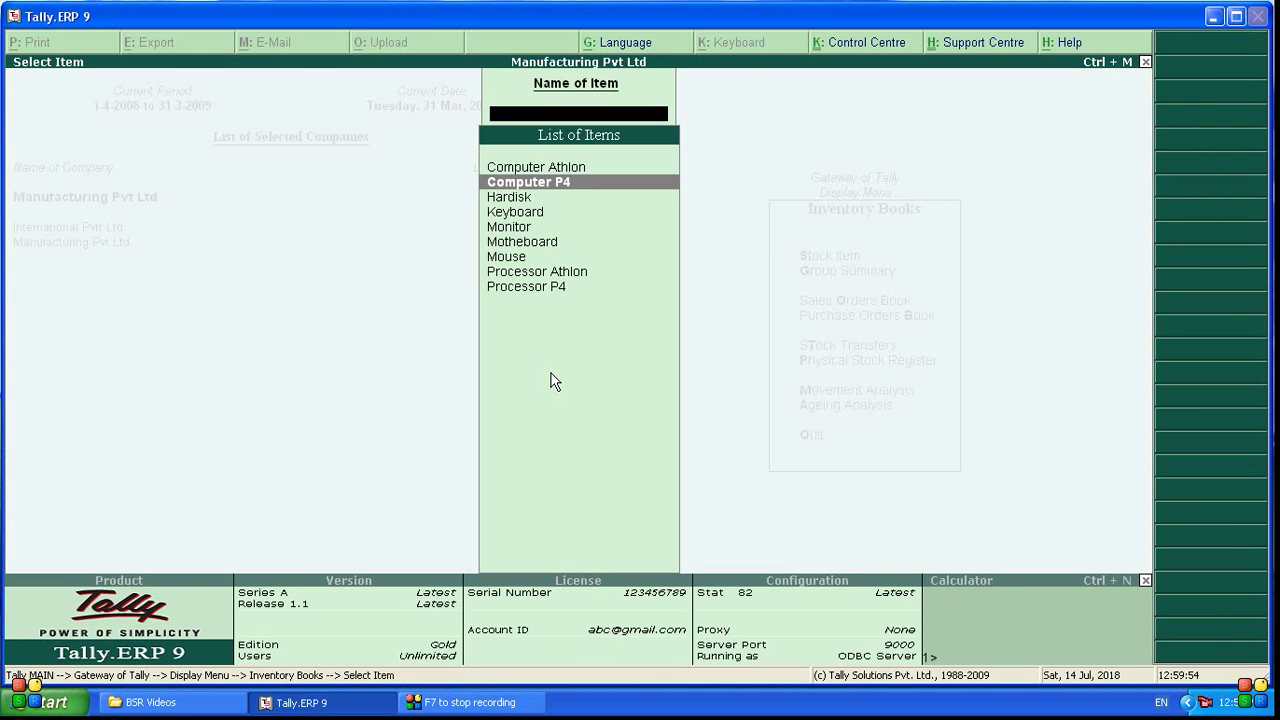
key(Up)
key(Return)
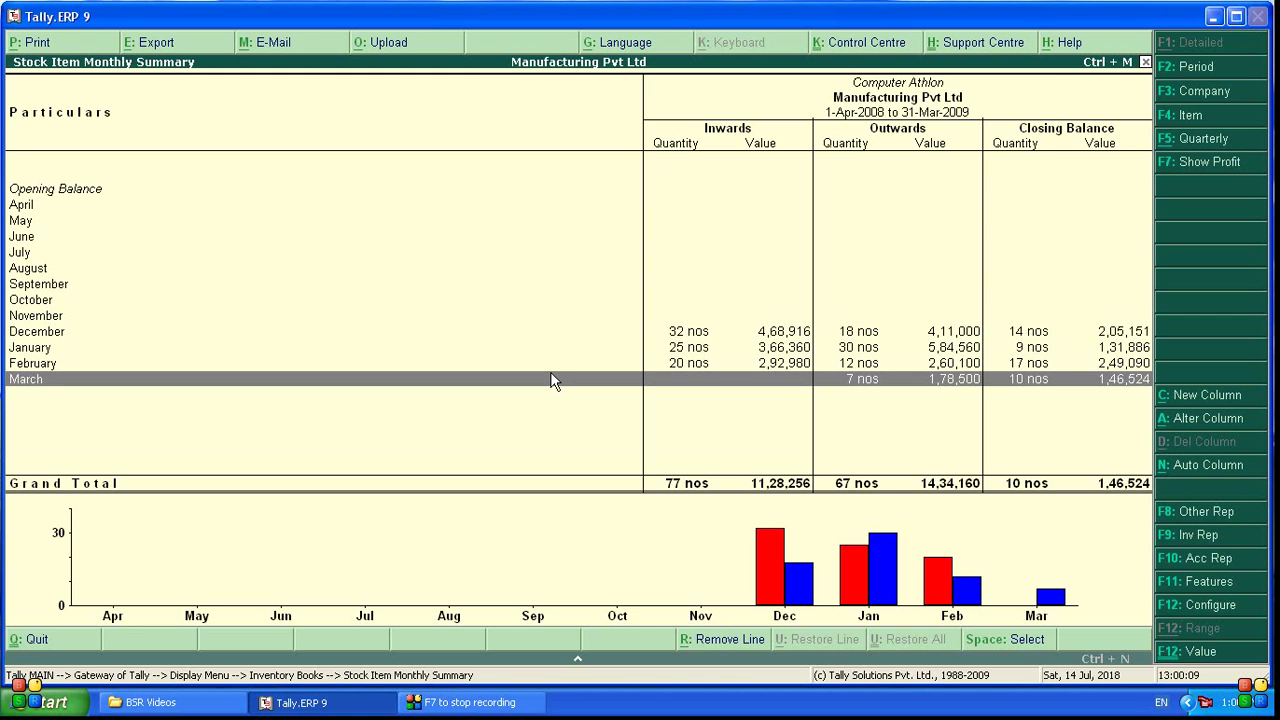
Configure the report for Quarterly periodicity, Default scale factor, and graph shown.
key(F12)
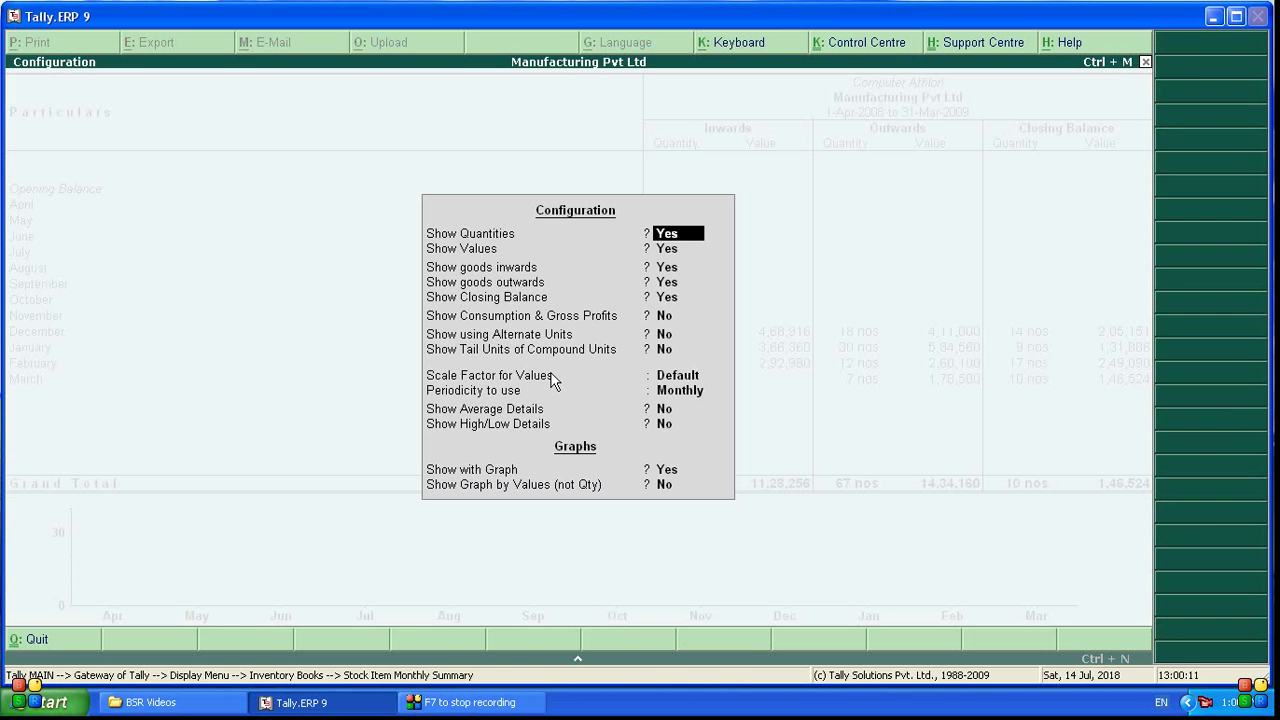
key(Return)
key(Return)
key(Return)
key(Return)
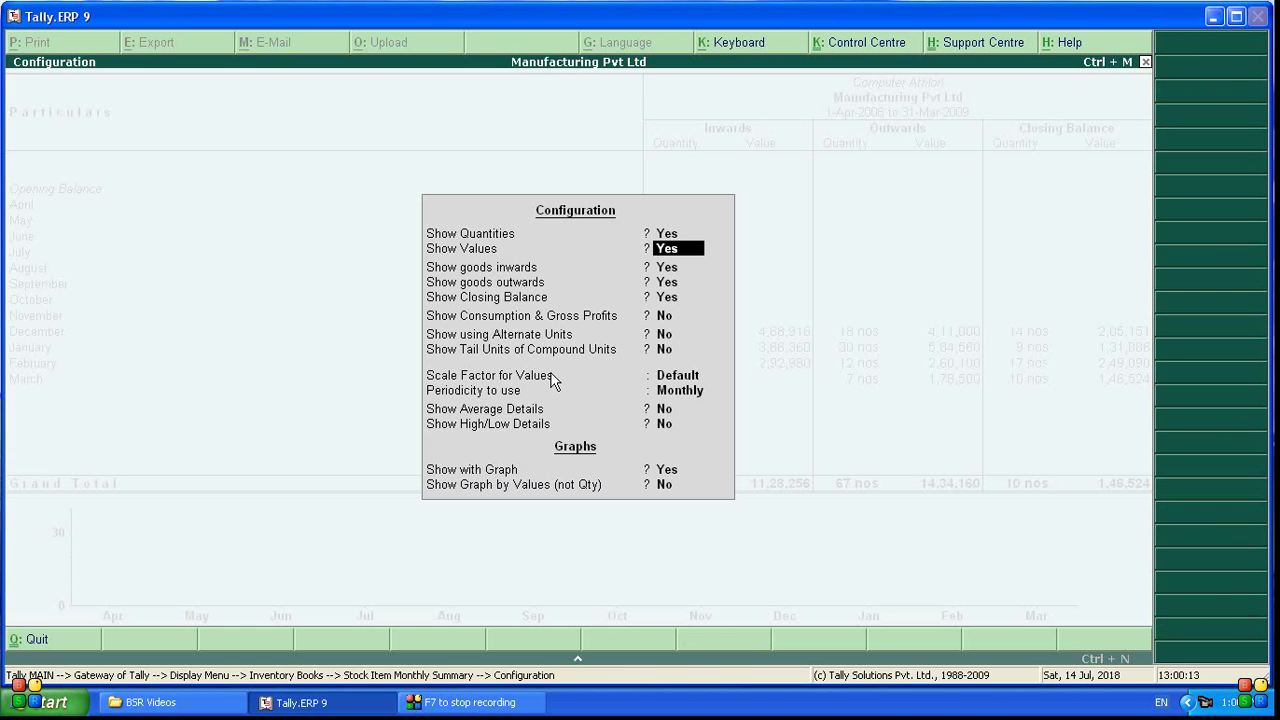
key(Return)
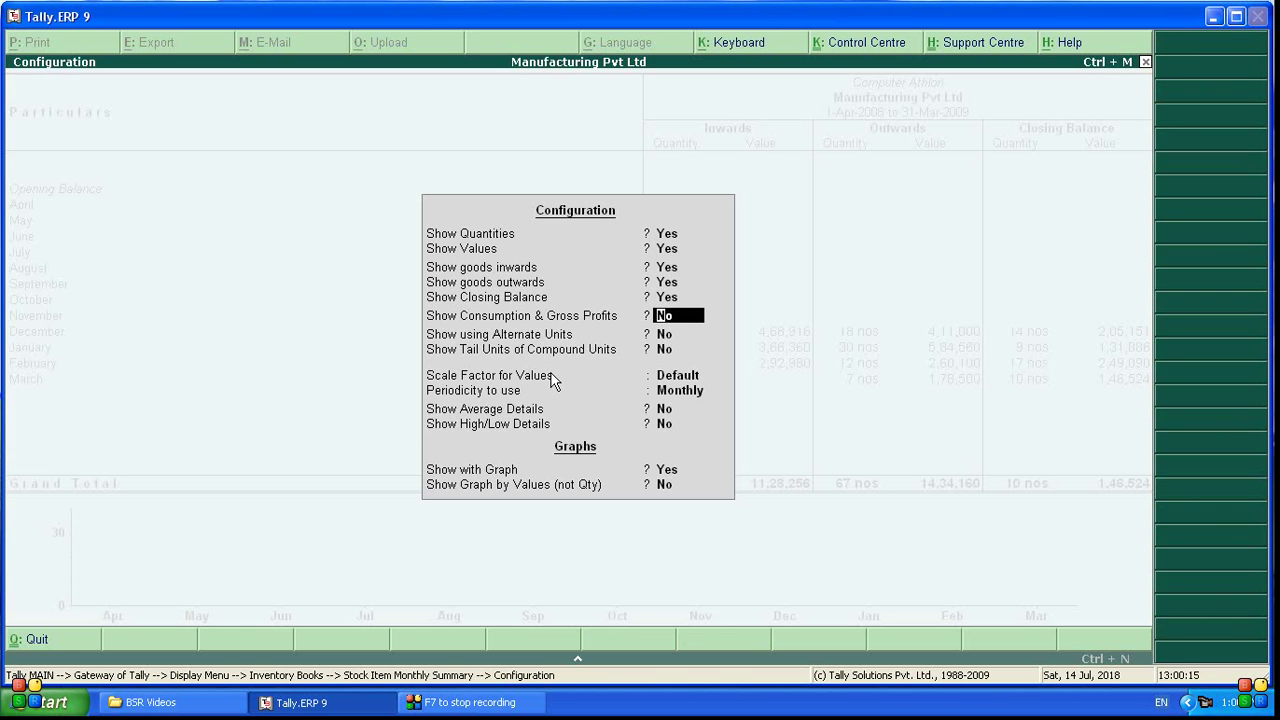
key(Return)
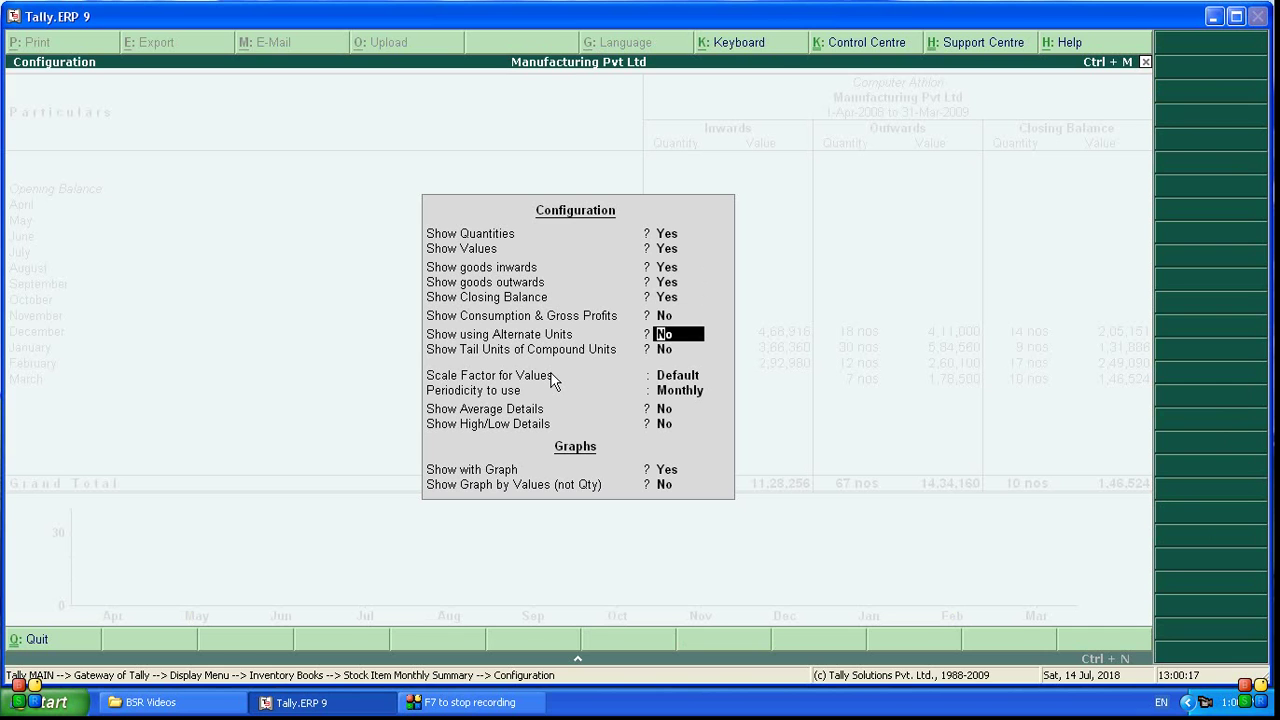
key(Return)
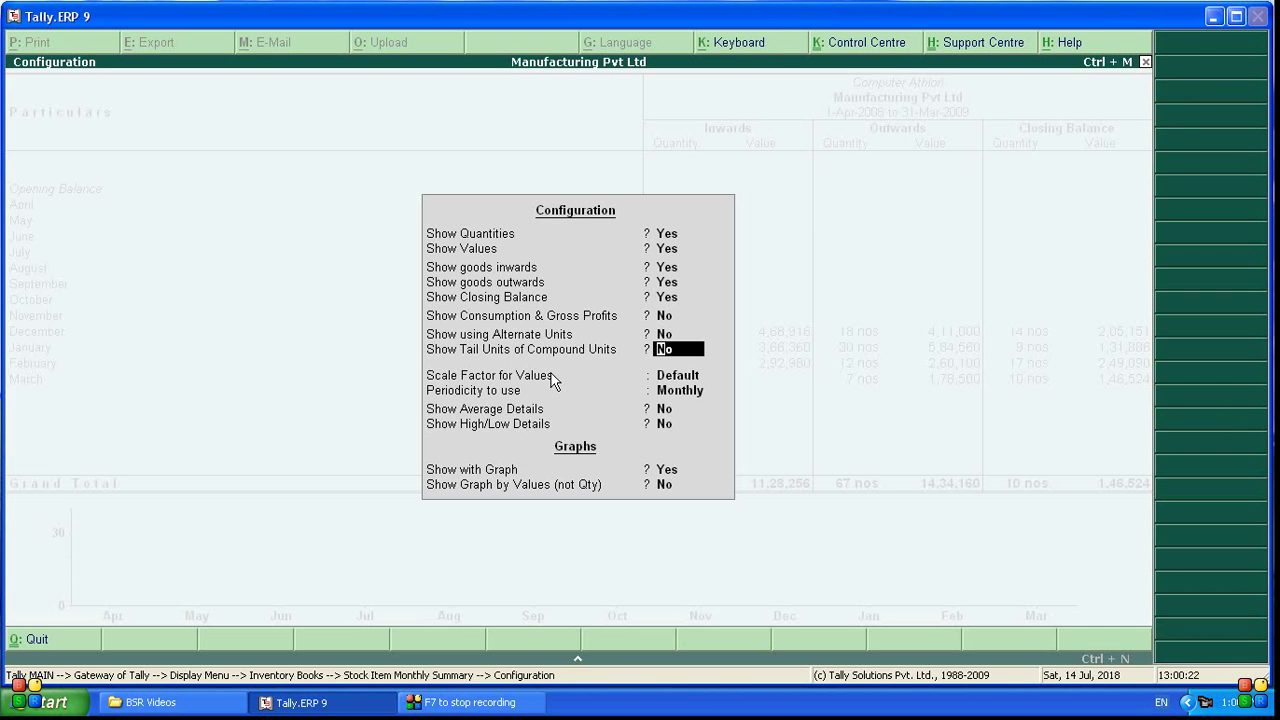
key(Return)
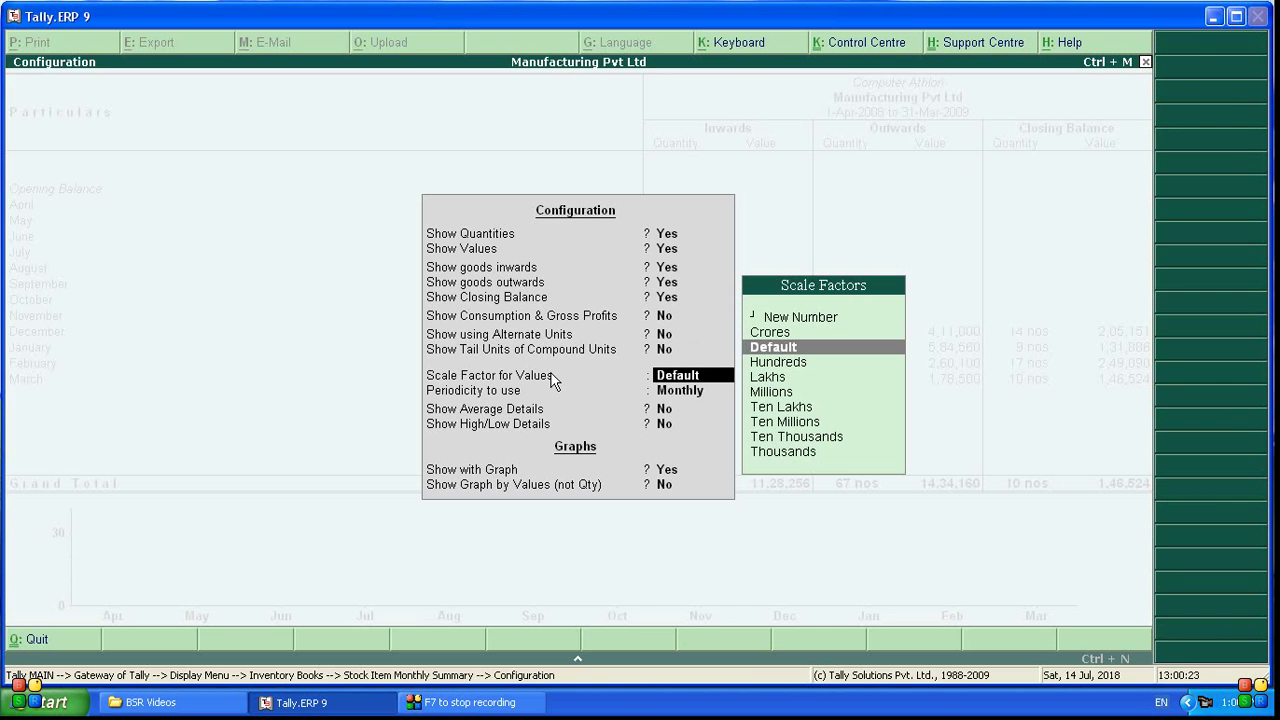
key(Return)
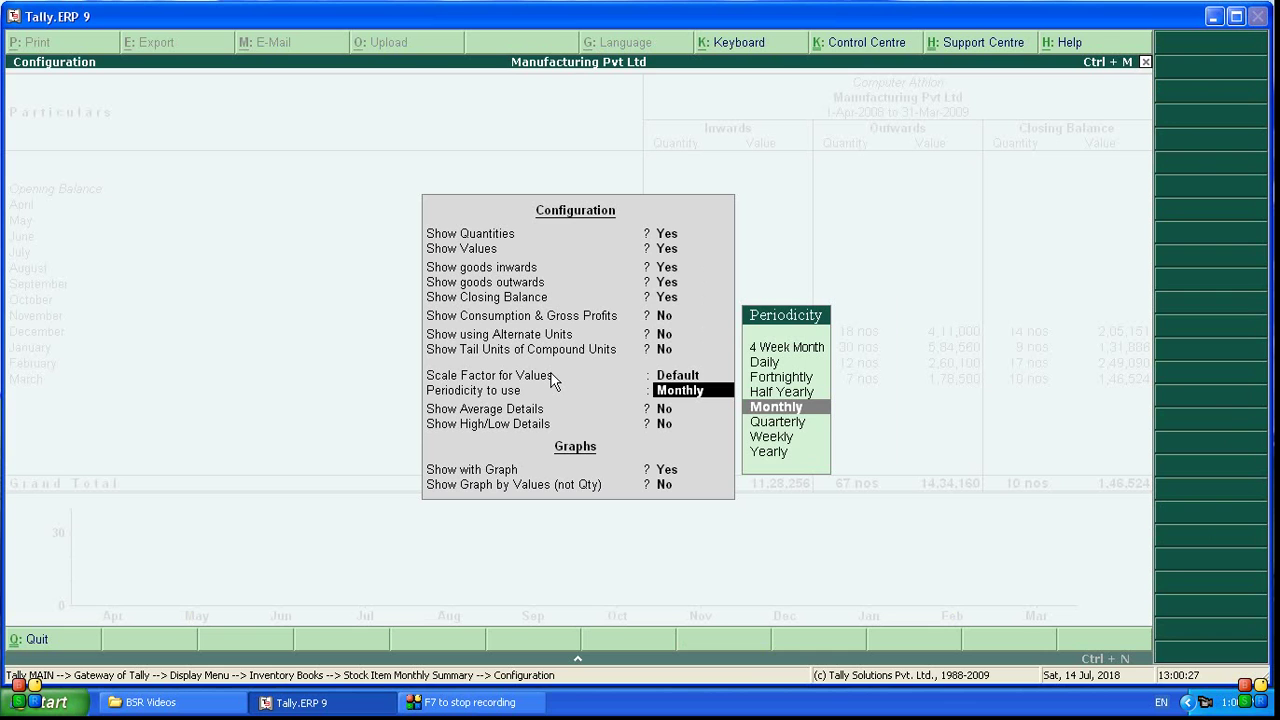
key(Down)
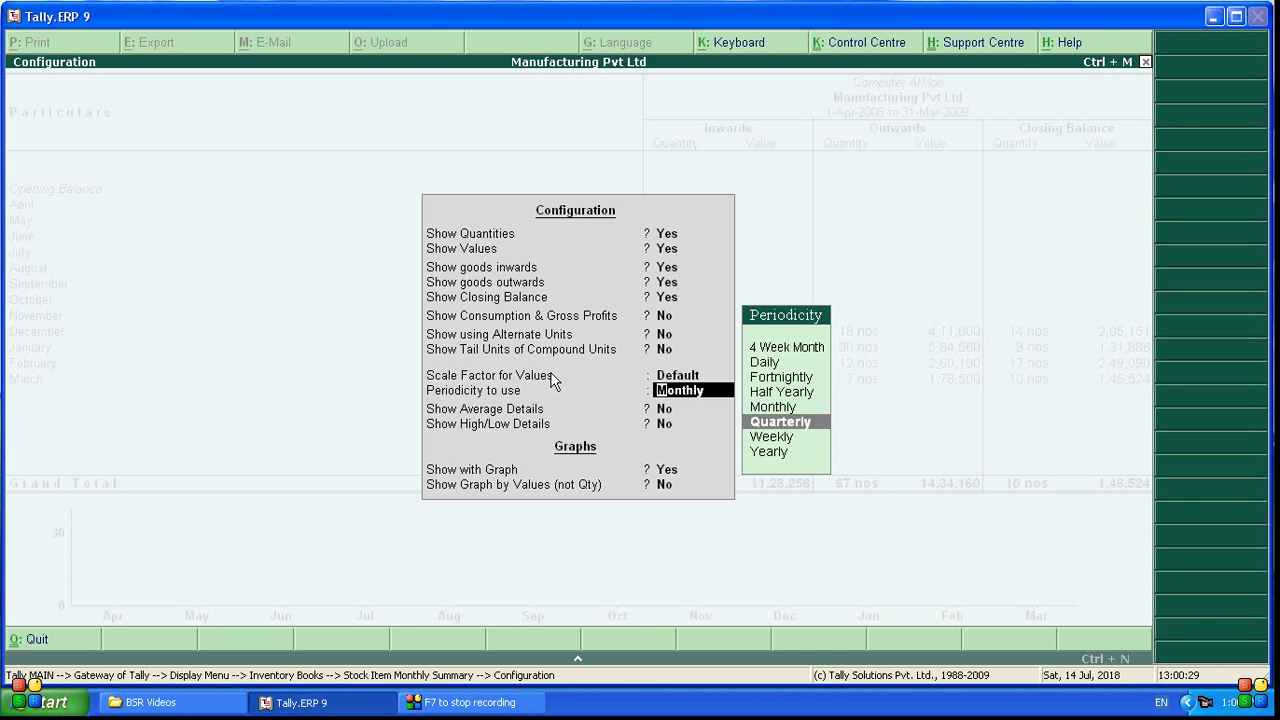
key(Return)
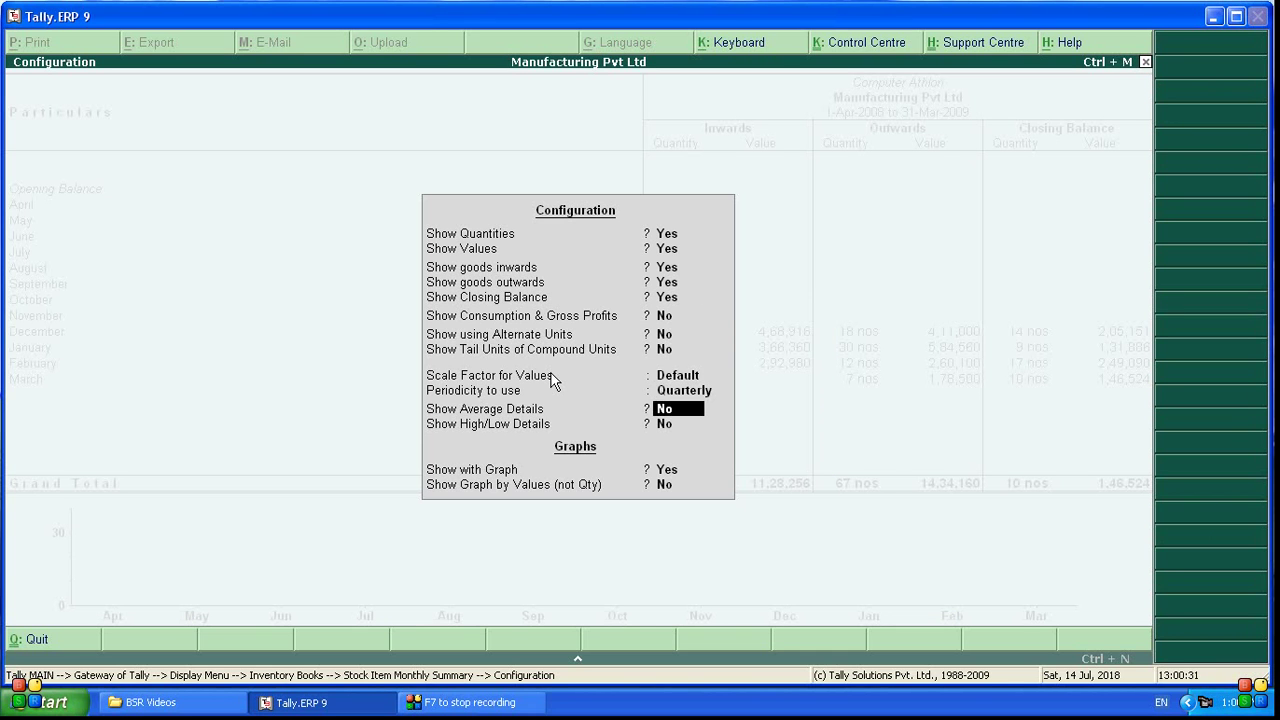
key(Return)
key(Return)
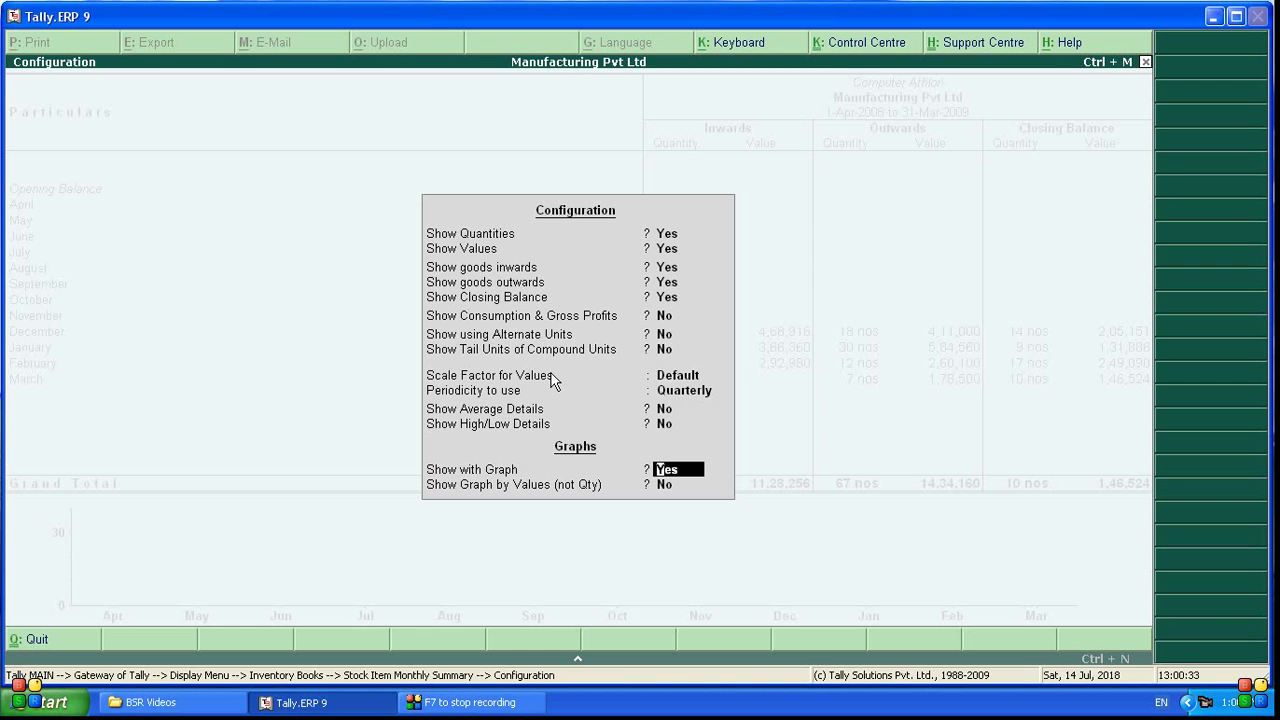
key(Return)
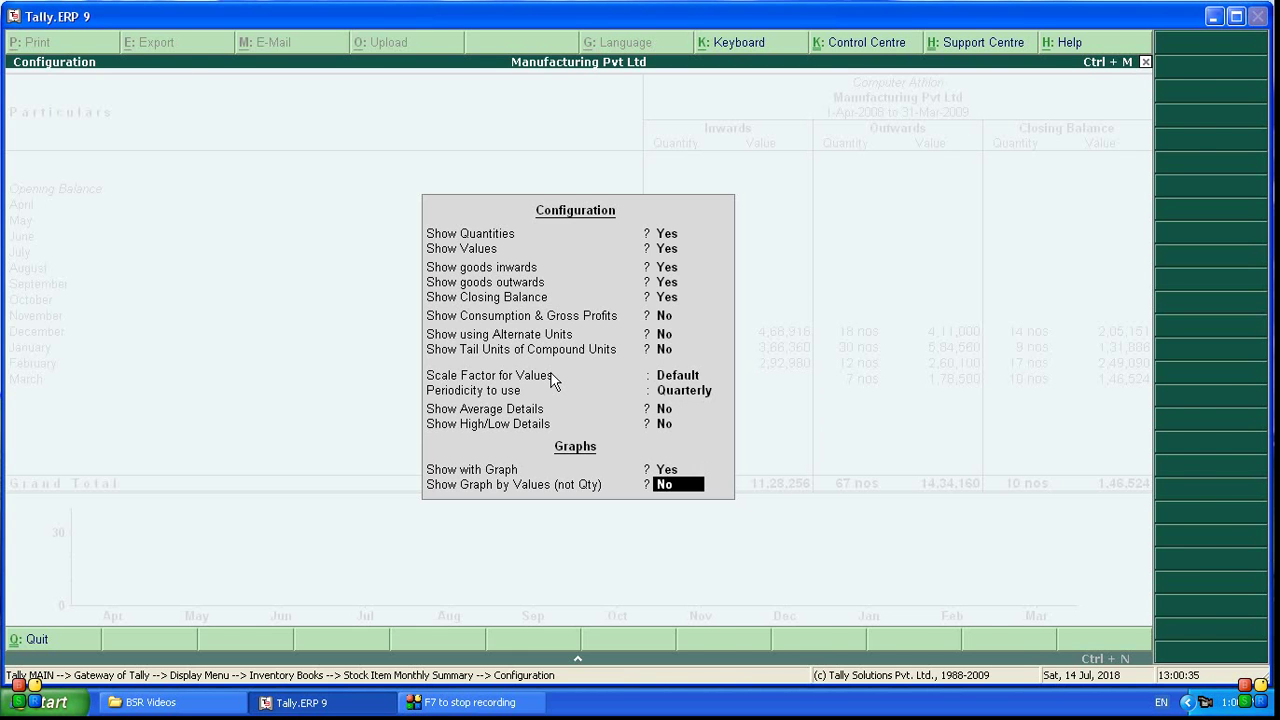
key(Return)
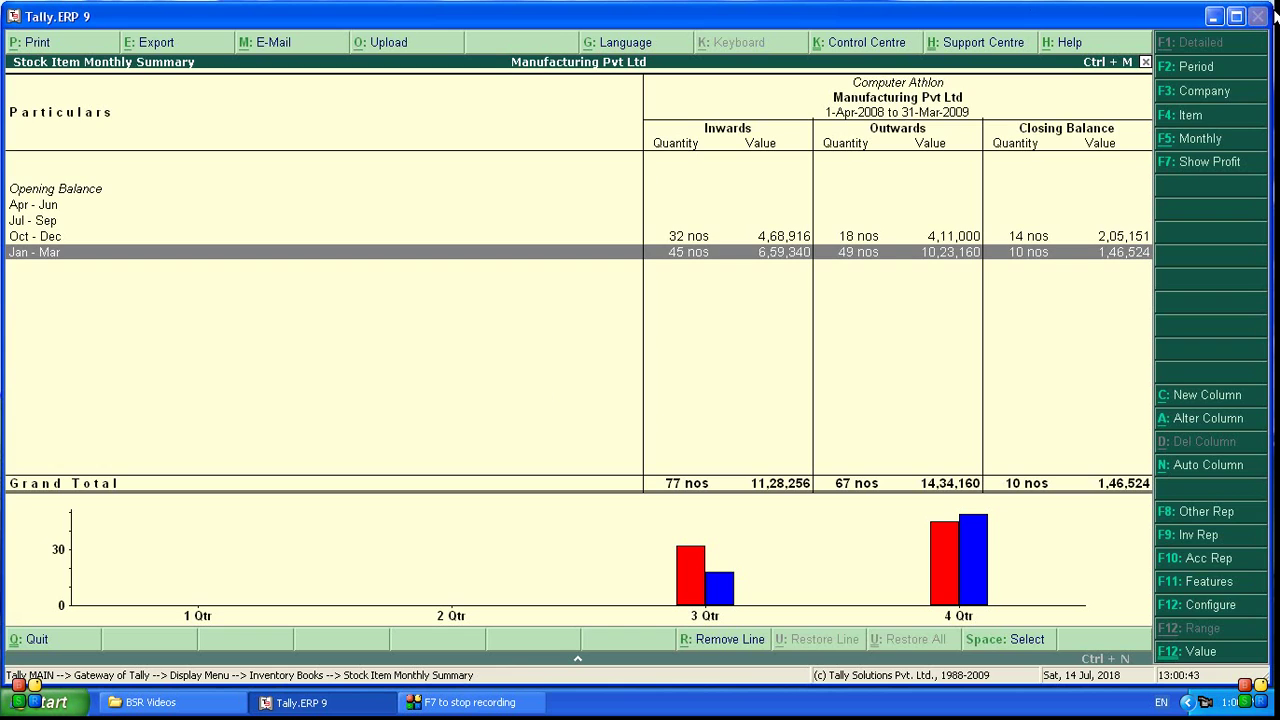
Pick Monitor from the List of Items for the quarterly summary.
click(1192, 118)
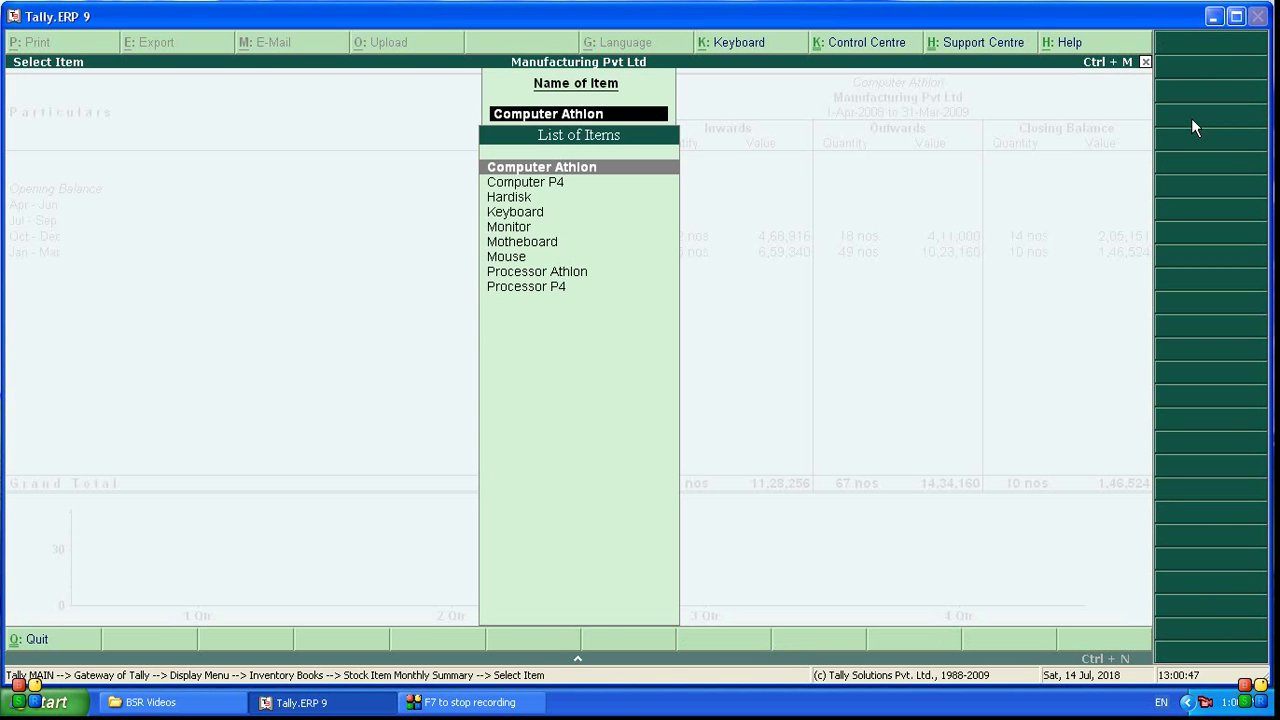
key(Down)
key(Down)
key(Down)
key(Down)
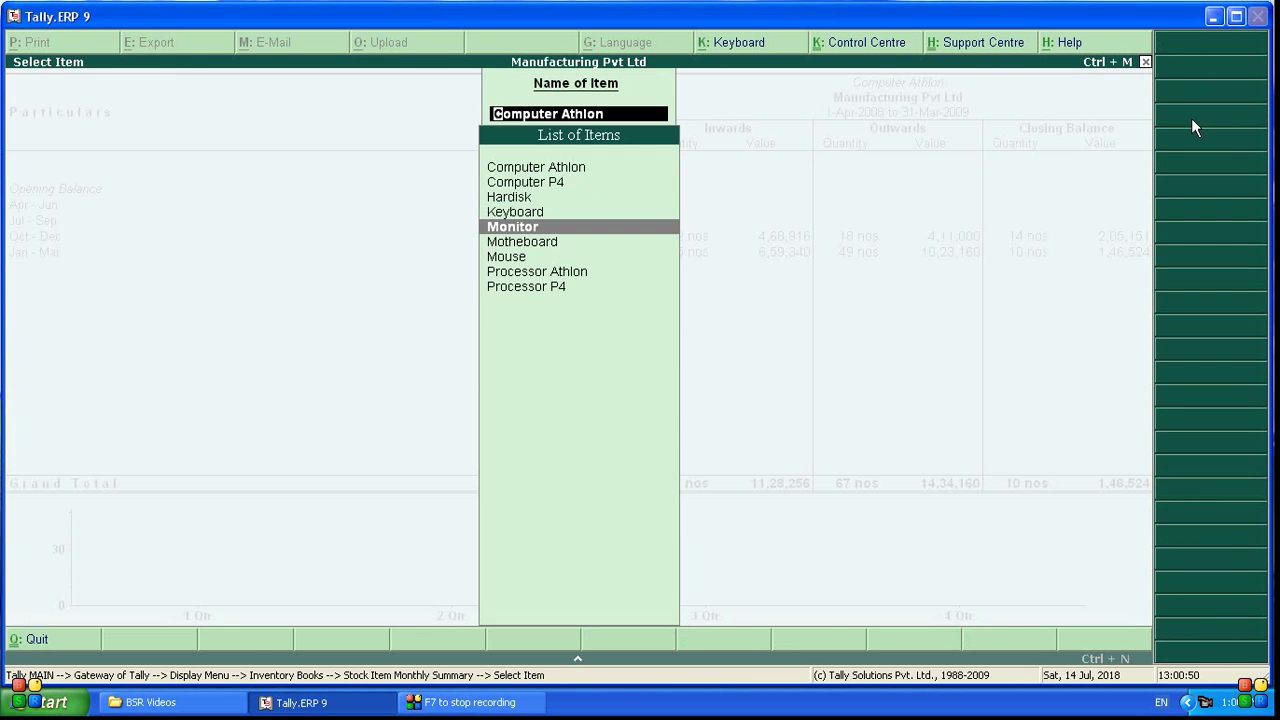
key(Return)
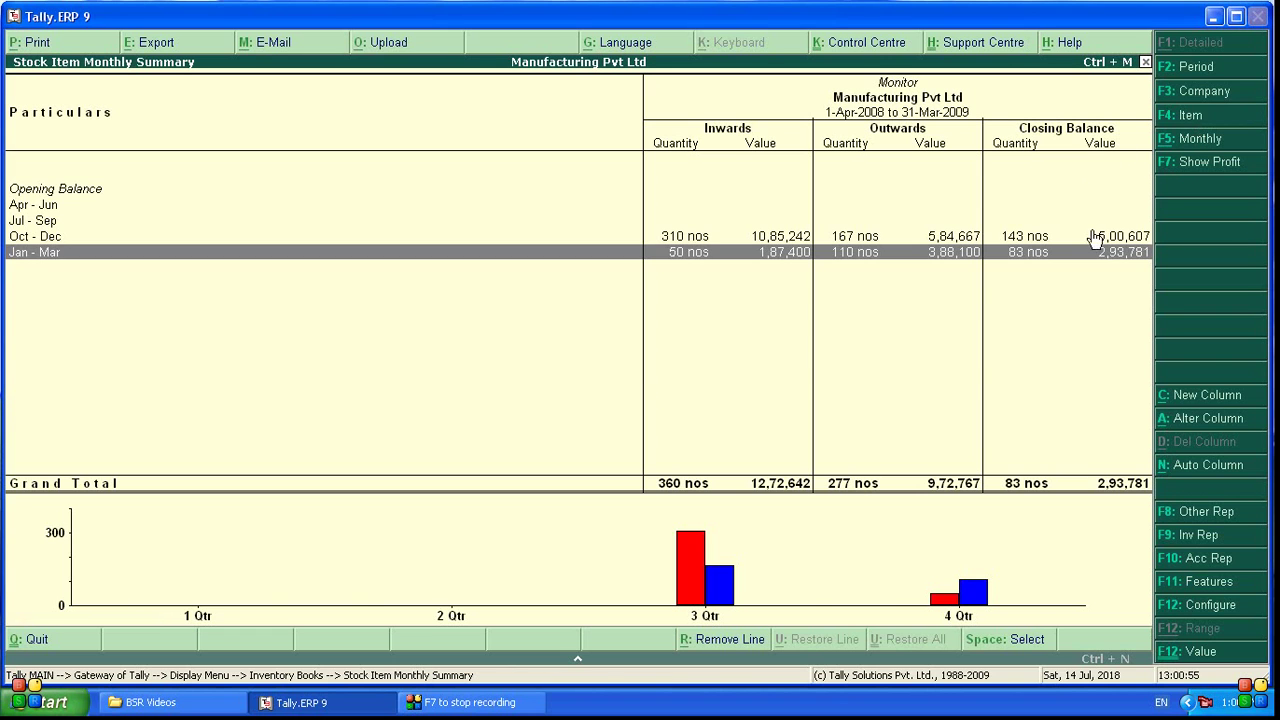
Switch Monitor's summary to monthly rows and show Consumption and Gross Profit columns.
click(1195, 145)
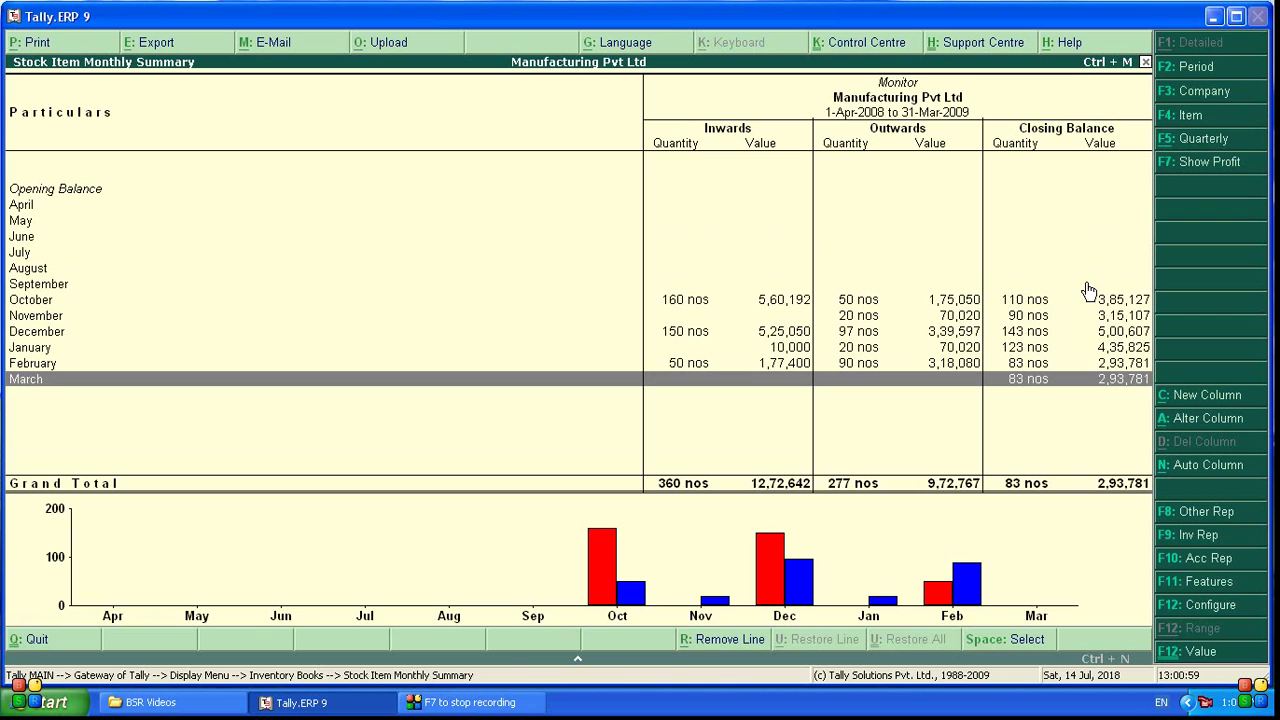
click(1233, 175)
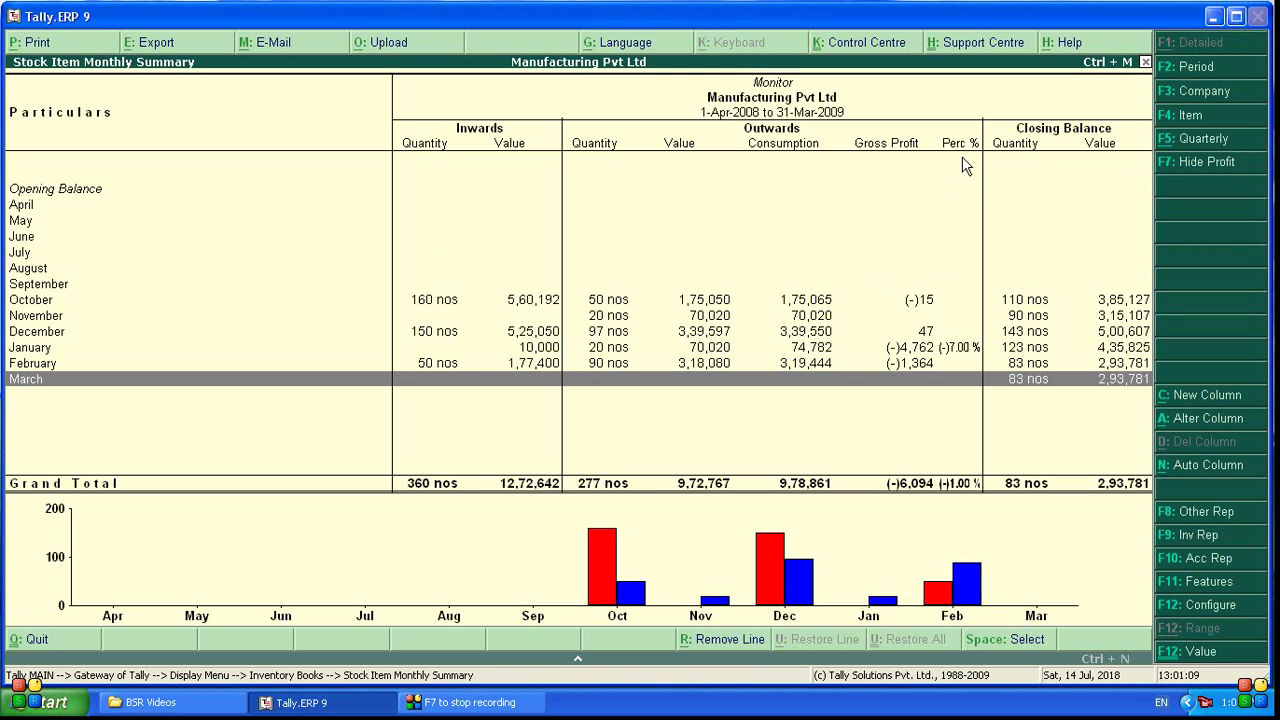
Hide the Consumption and Gross Profit columns with F7: Hide Profit.
click(1235, 163)
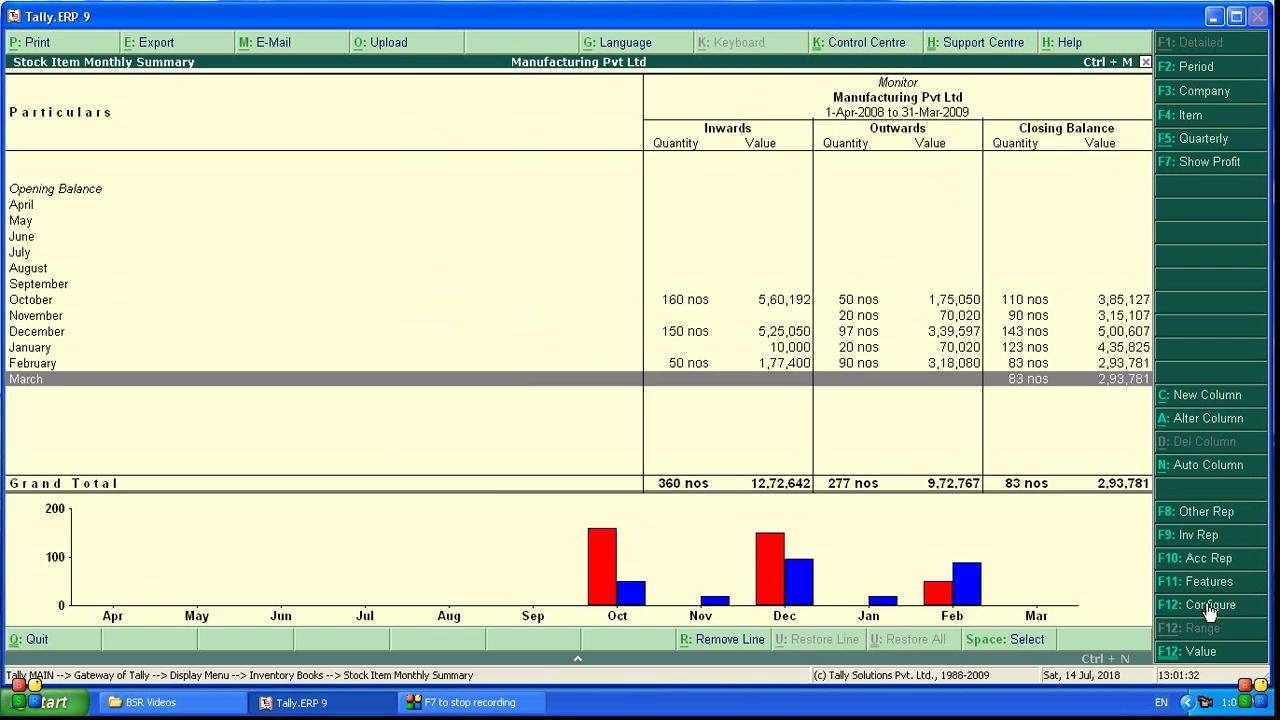
click(1199, 652)
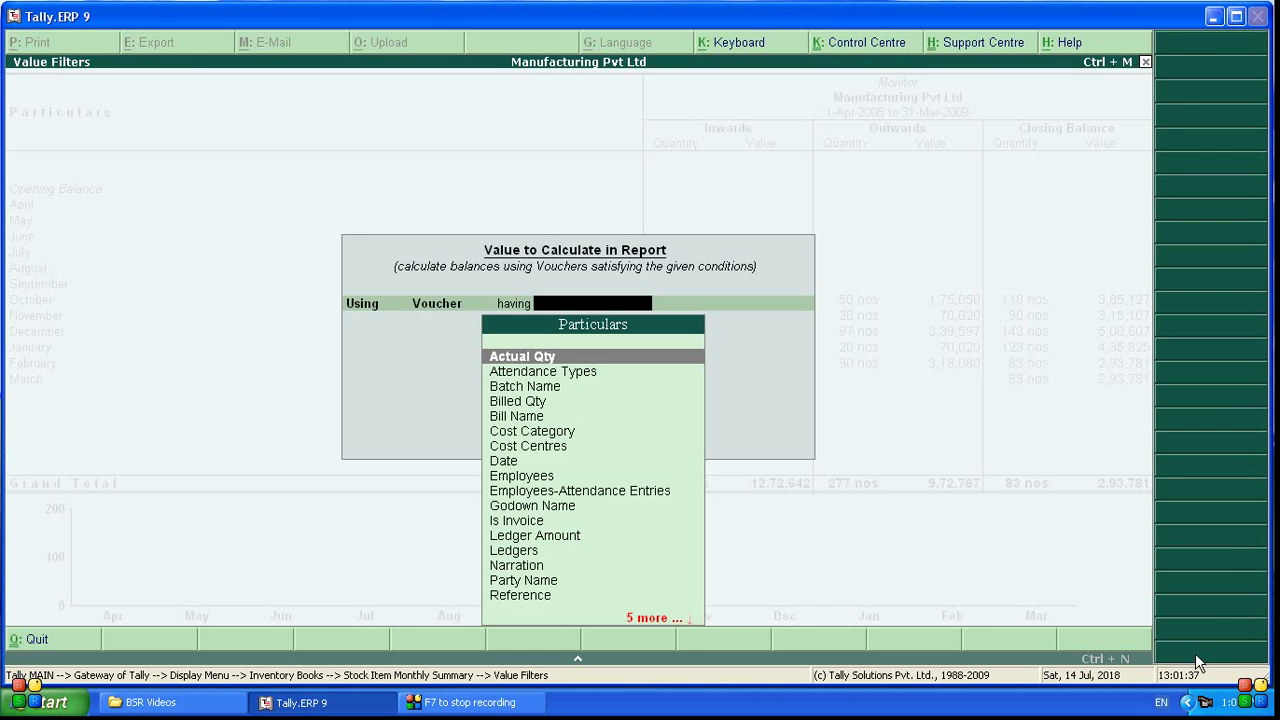
key(Escape)
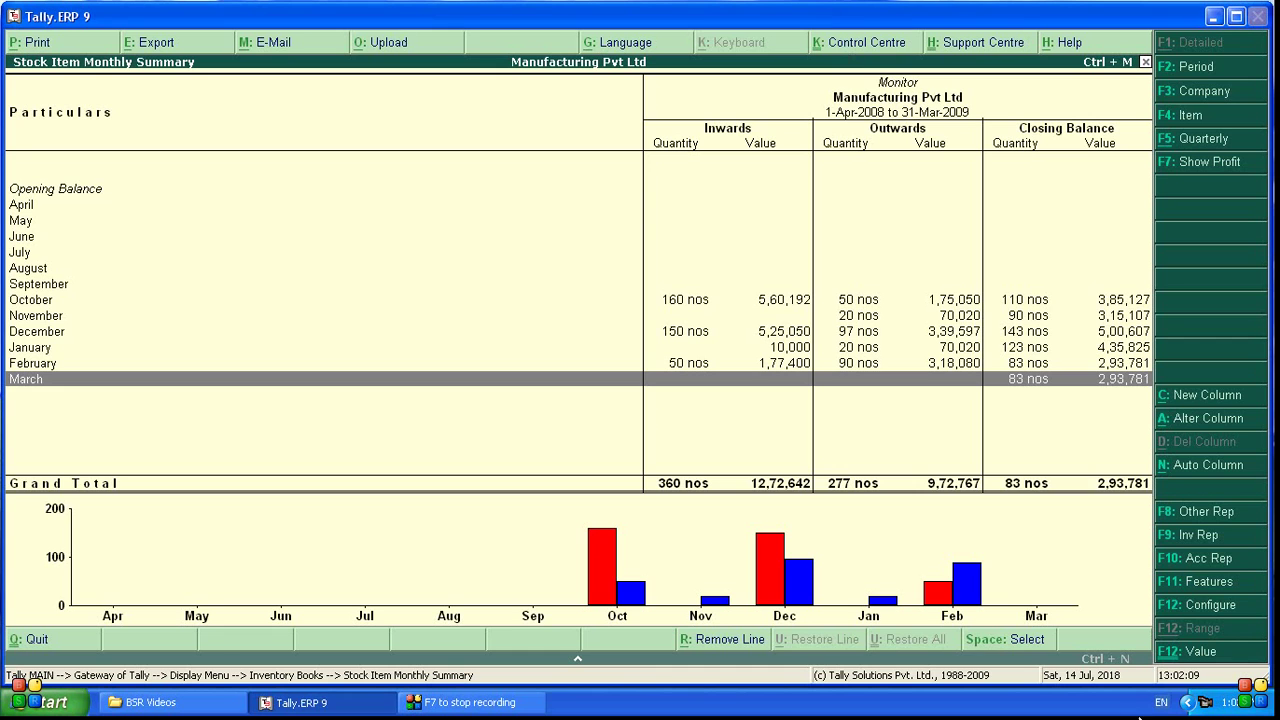
Set Show using Alternate Units to Yes in the report configuration.
click(1208, 604)
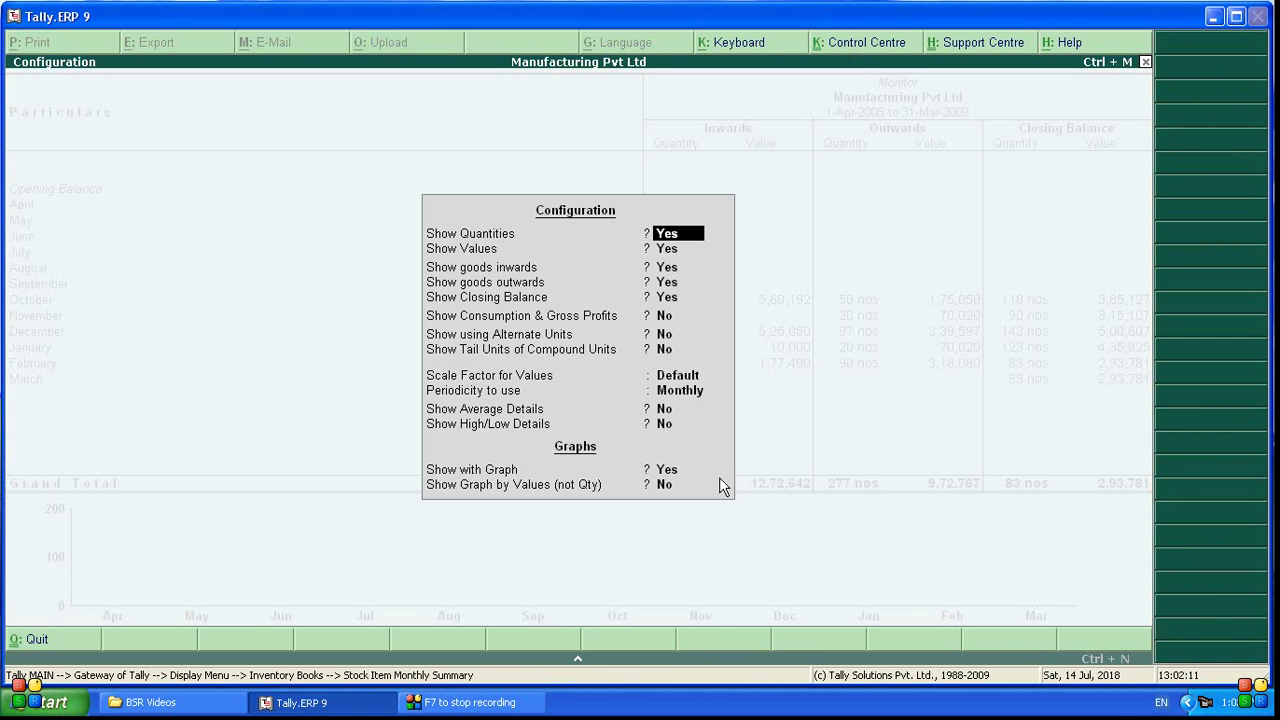
click(665, 335)
text(y)
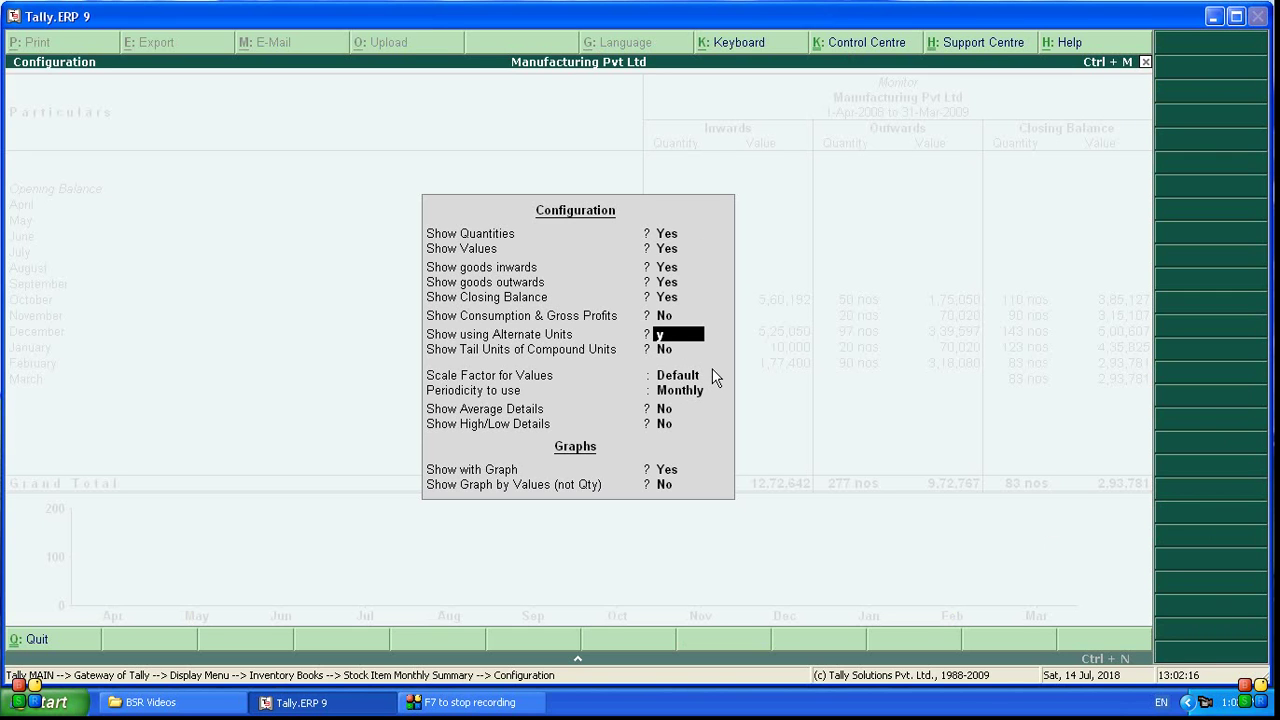
key(Return)
key(Return)
key(Return)
key(Return)
key(Return)
key(Return)
key(Return)
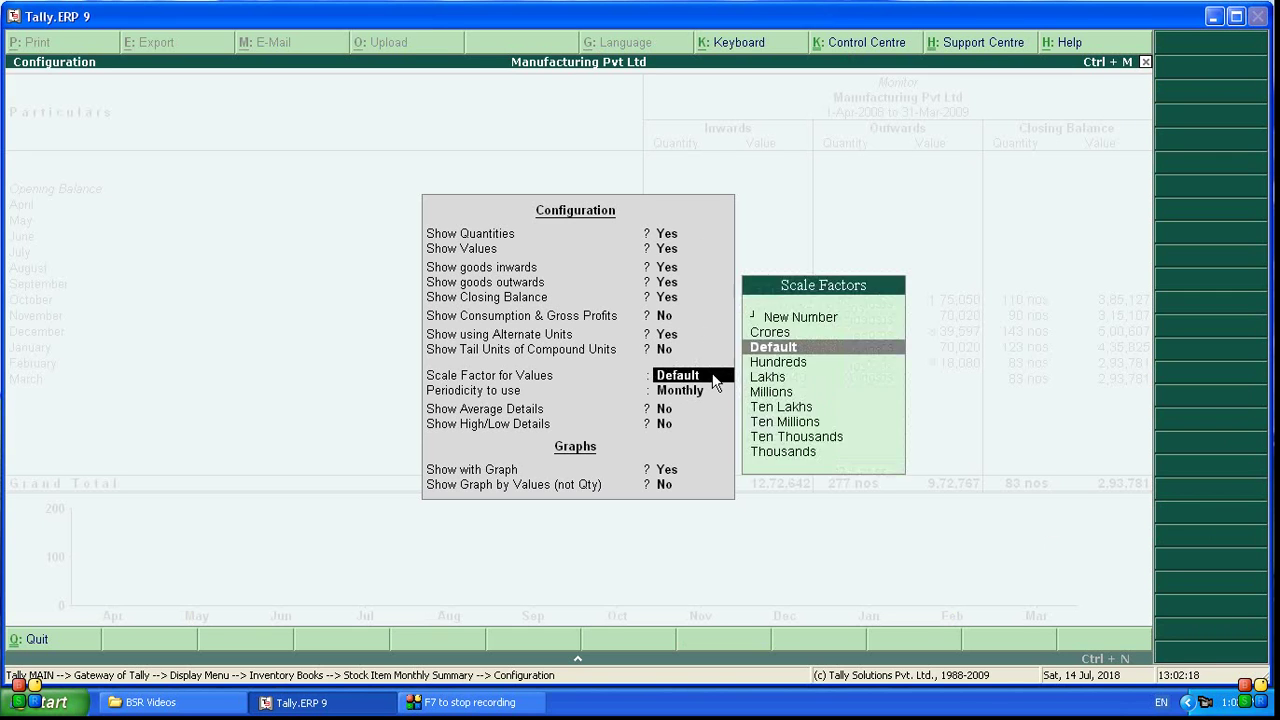
key(Return)
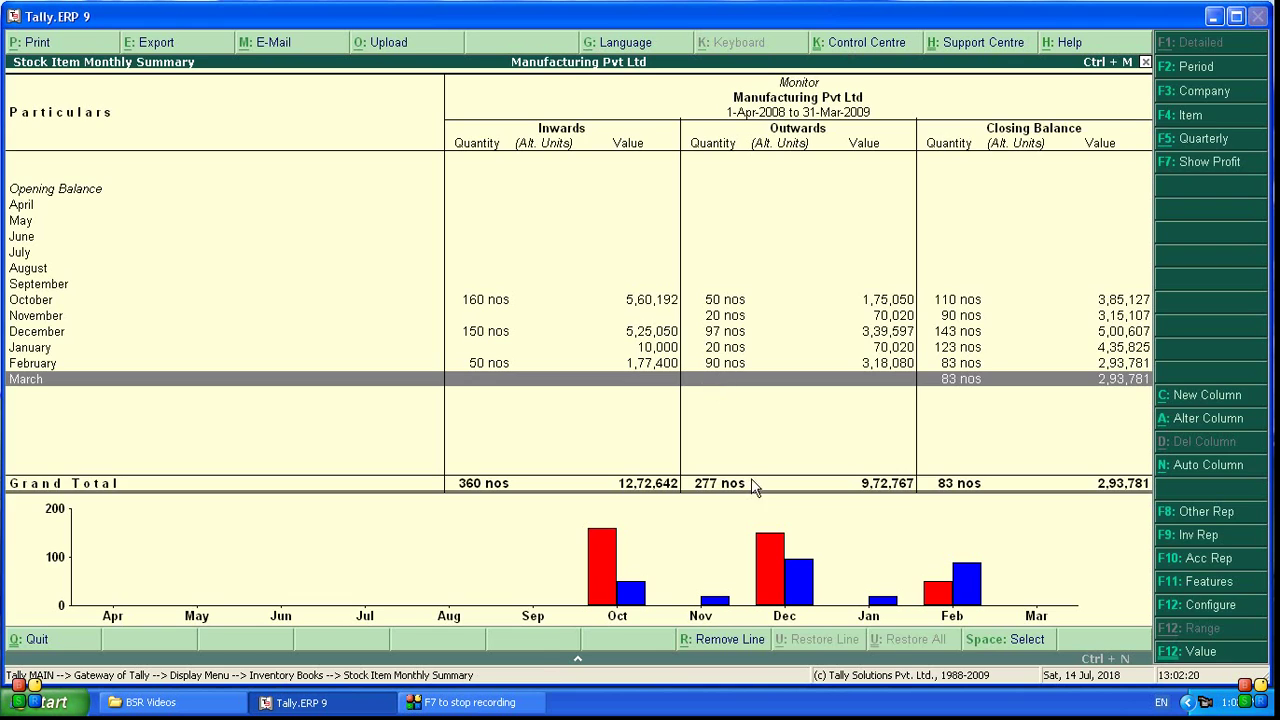
Leave the Monitor report and select Mouse from the Stock Item list.
key(Escape)
key(s)
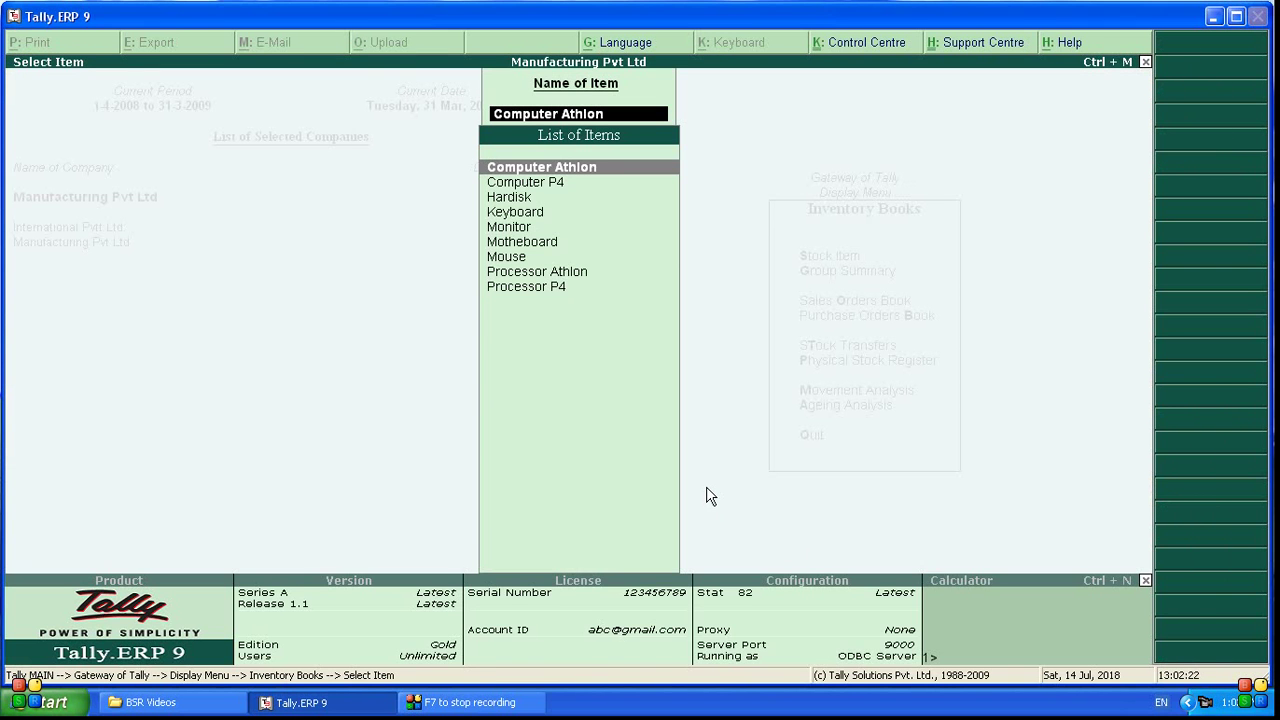
key(Down)
key(Down)
key(Down)
key(Down)
key(Down)
key(Down)
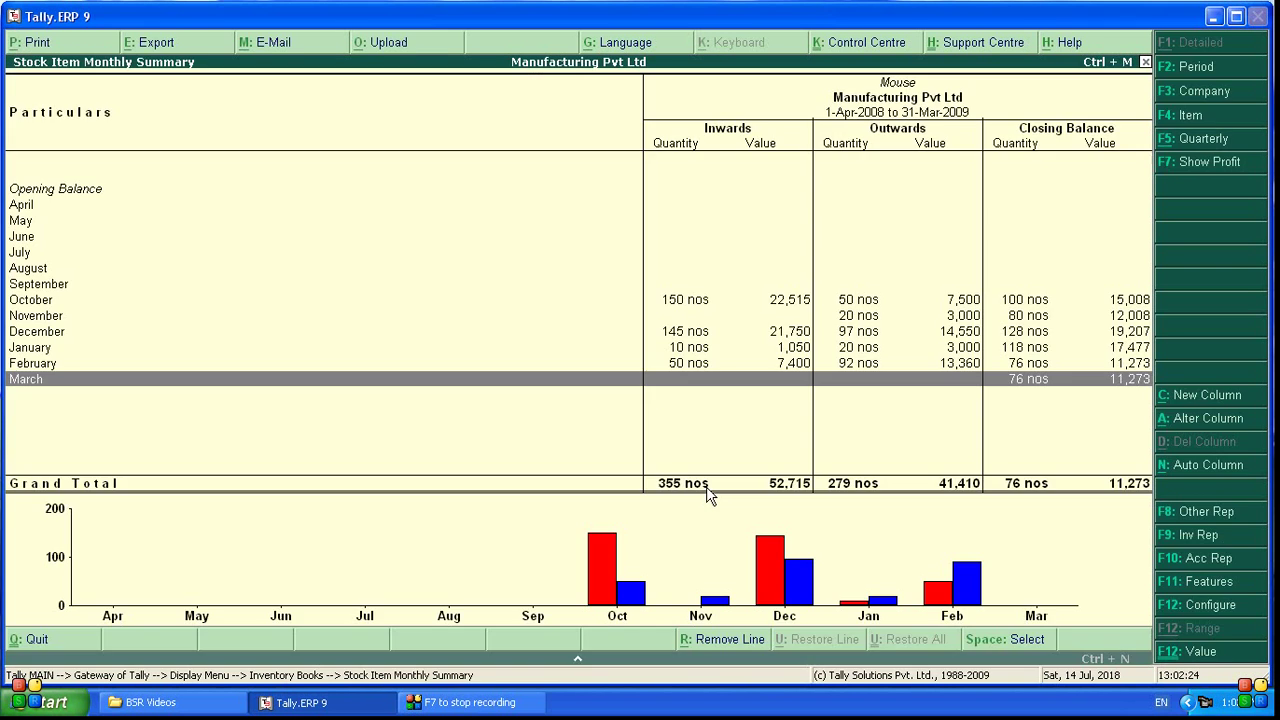
key(Return)
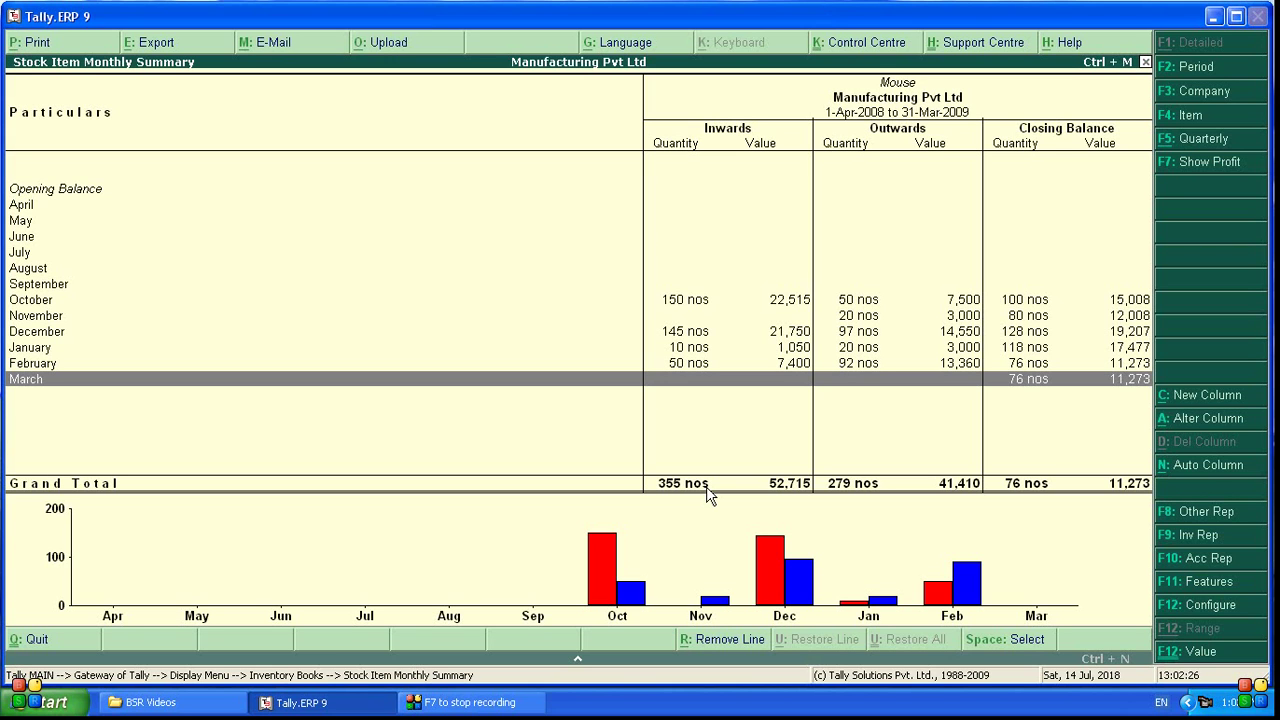